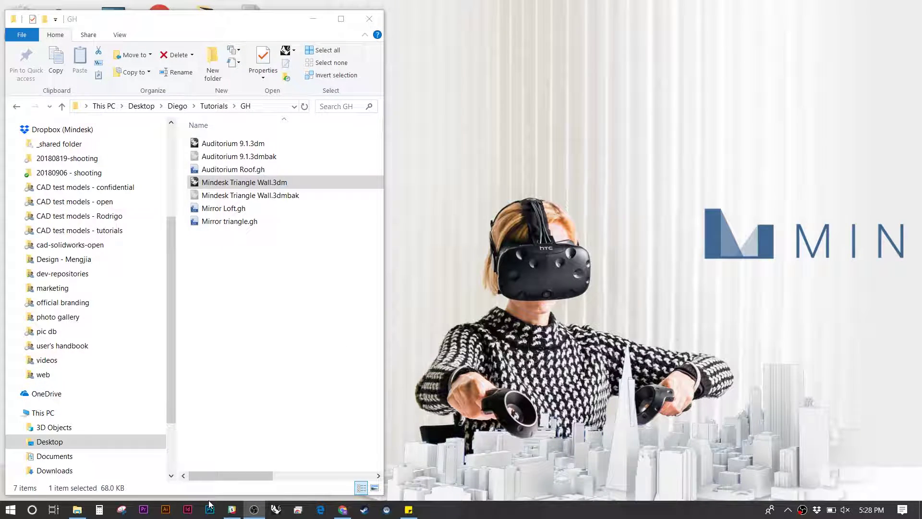
Launch Steam by searching 'steam' in Windows search, keeping the GH tutorials folder open
click(31, 509)
text(s)
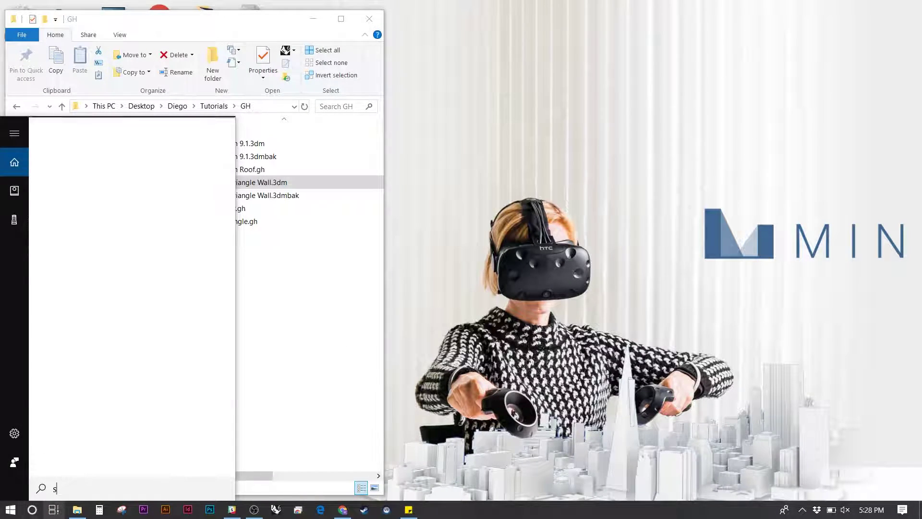
text(team)
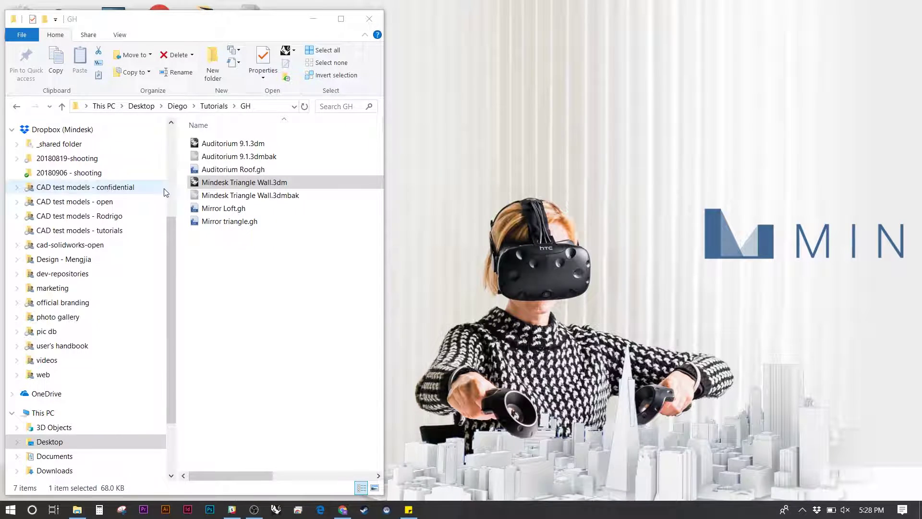
click(162, 190)
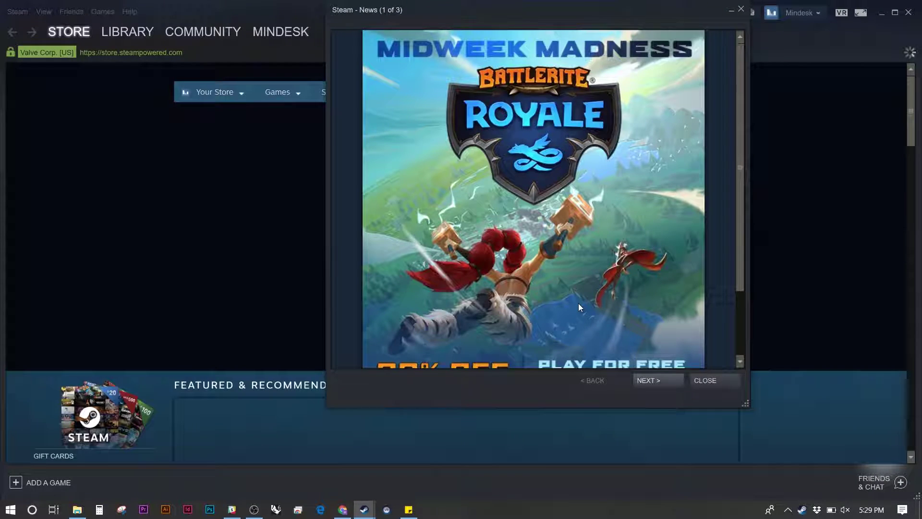
Close the Steam News popup and bring up the taskbar jump list to return to the GH folder
click(742, 9)
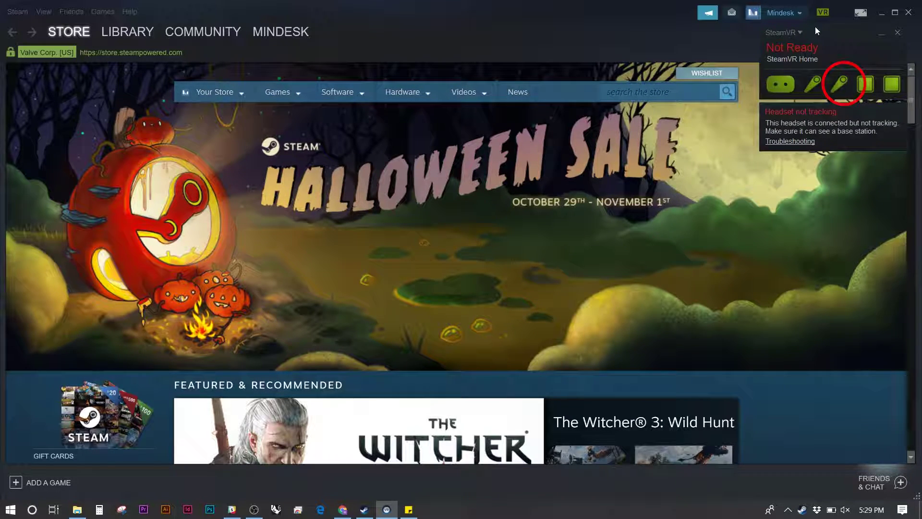
right_click(276, 509)
Open Mindesk Triangle Wall.3dm from the GH folder and launch Grasshopper with the Gras command
right_click(250, 285)
click(269, 307)
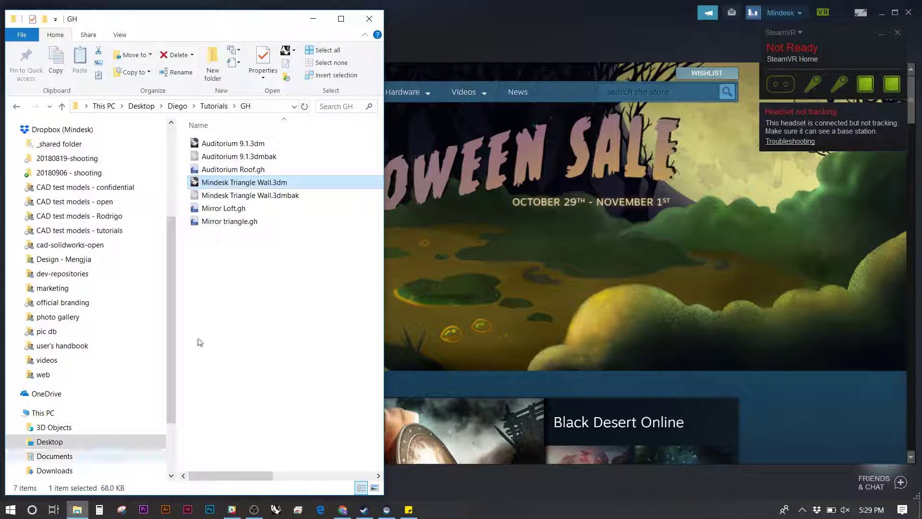
double_click(250, 187)
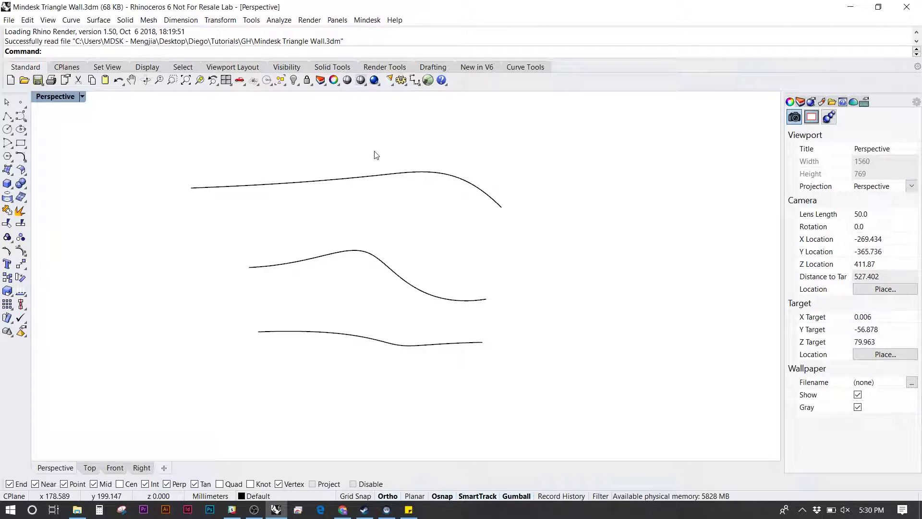
text(Grasshopper)
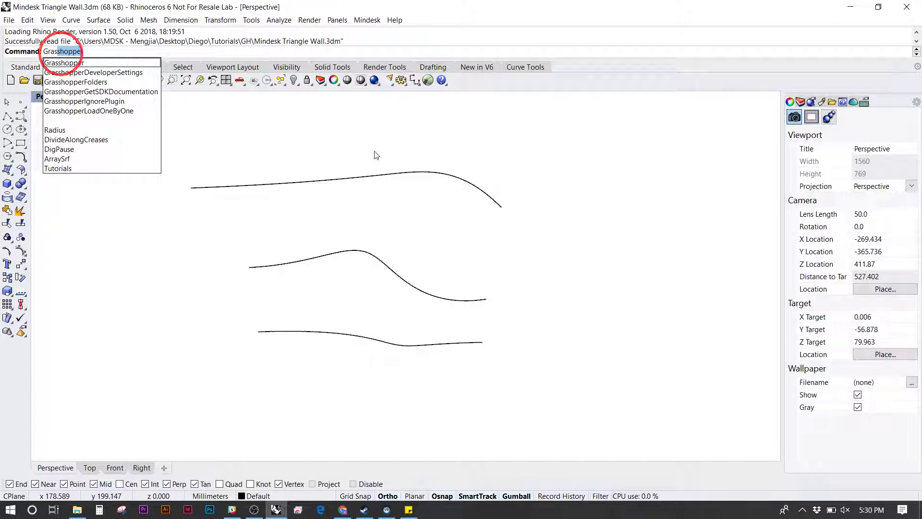
key(Return)
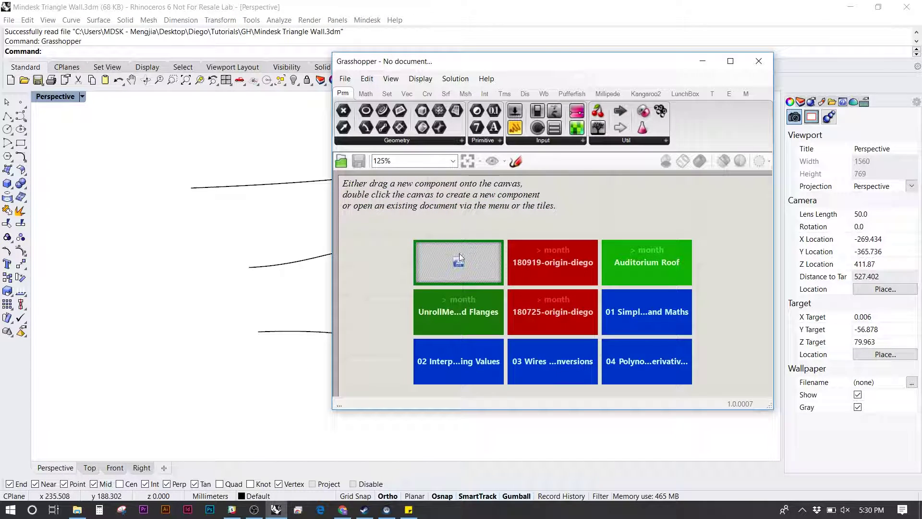
Load the Mirror triangle definition and move the taller Grasshopper window to the left side
click(459, 255)
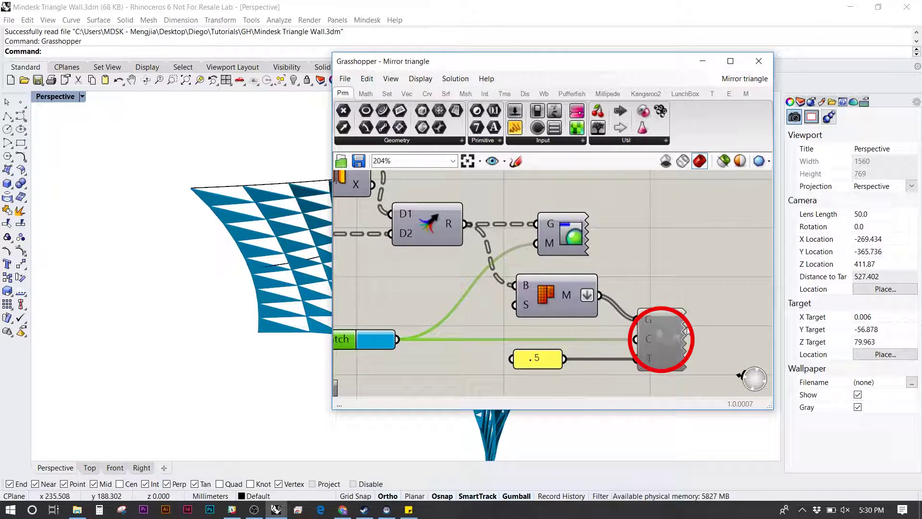
mouse_move(663, 342)
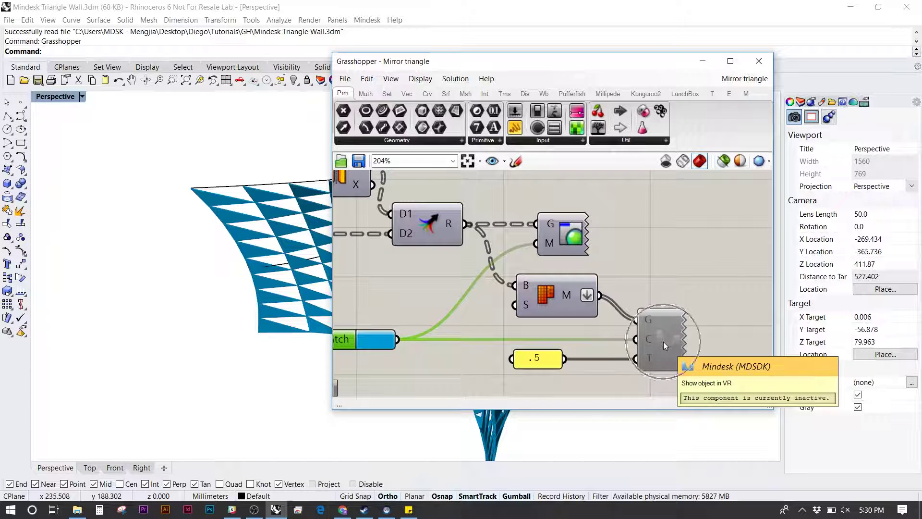
scroll(572, 257, down, 5)
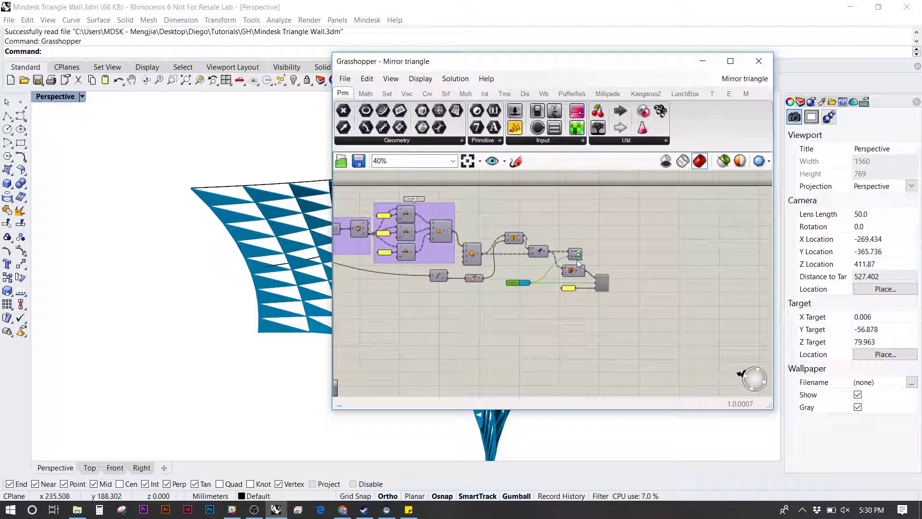
scroll(577, 259, down, 1)
drag(569, 77, 275, 110)
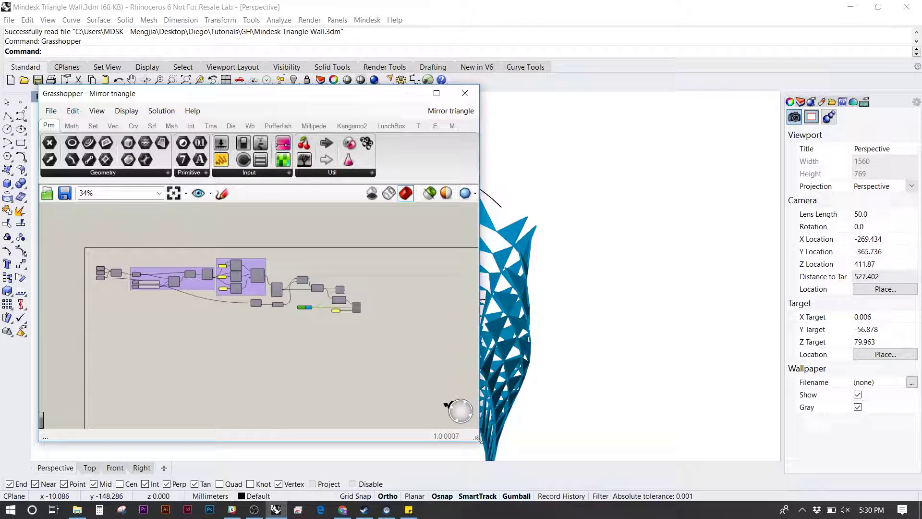
drag(478, 438, 474, 463)
scroll(296, 333, up, 6)
right_drag(316, 254, 291, 277)
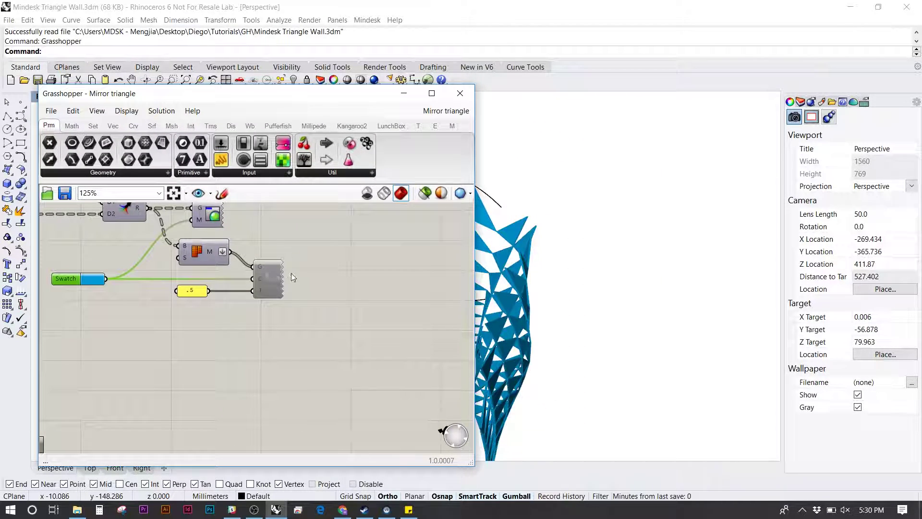
Orbit the Rhino view around the triangulated wall and start the Mindesk VR session
right_drag(577, 252, 665, 297)
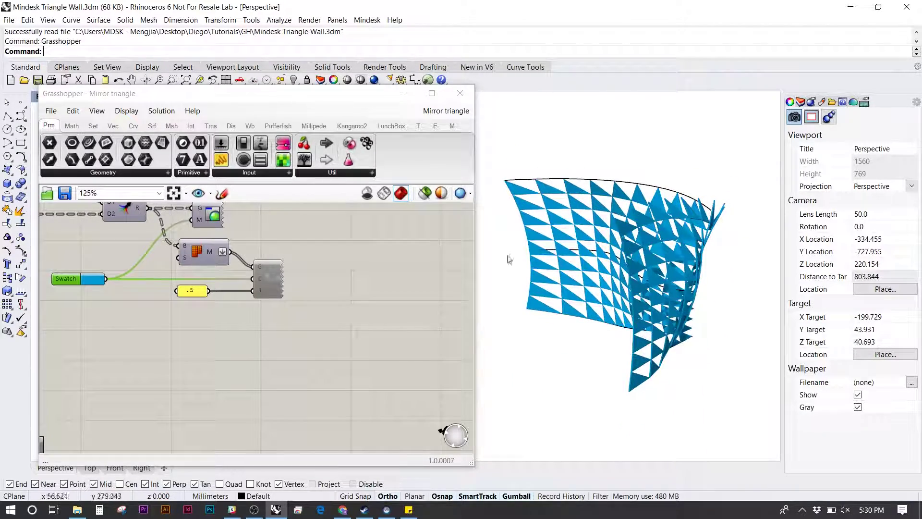
right_drag(335, 235, 349, 268)
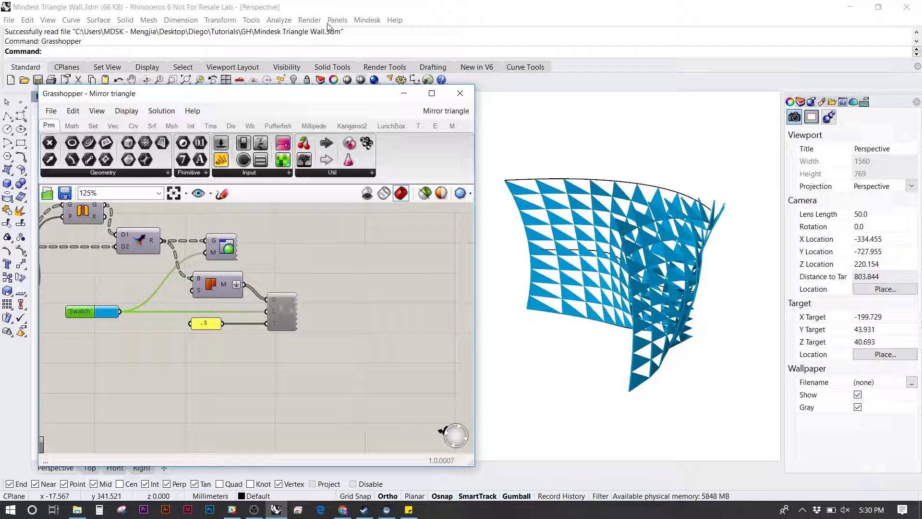
click(308, 20)
click(377, 33)
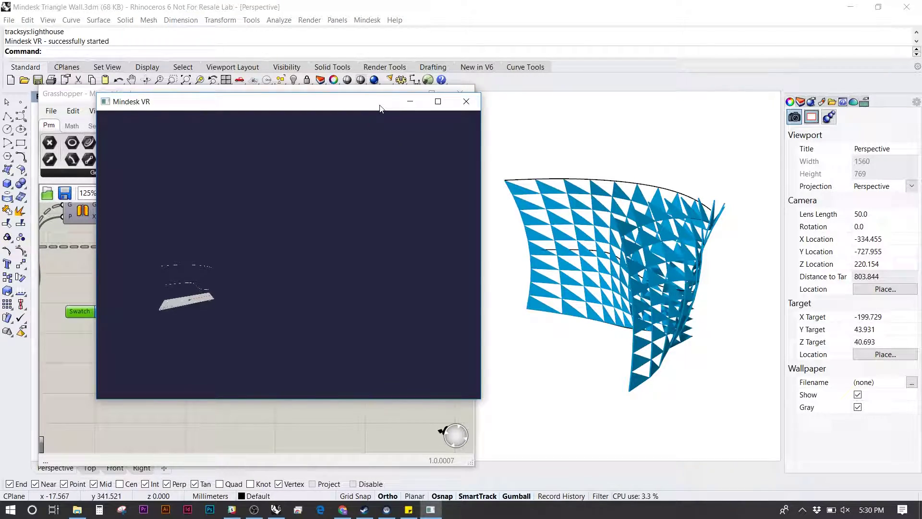
Snap Mindesk VR to the left half and Rhino to the right, with Grasshopper over Rhino's lower part
drag(379, 108, 1, 163)
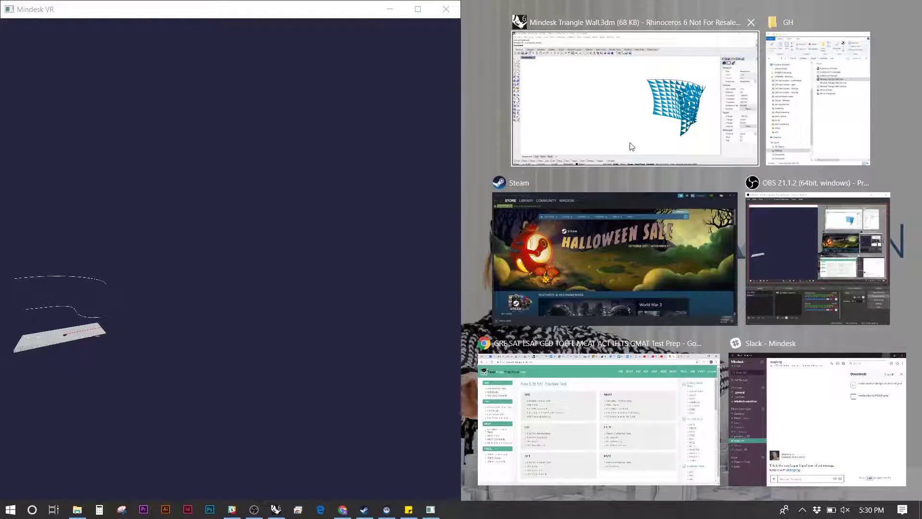
click(632, 146)
drag(319, 96, 579, 171)
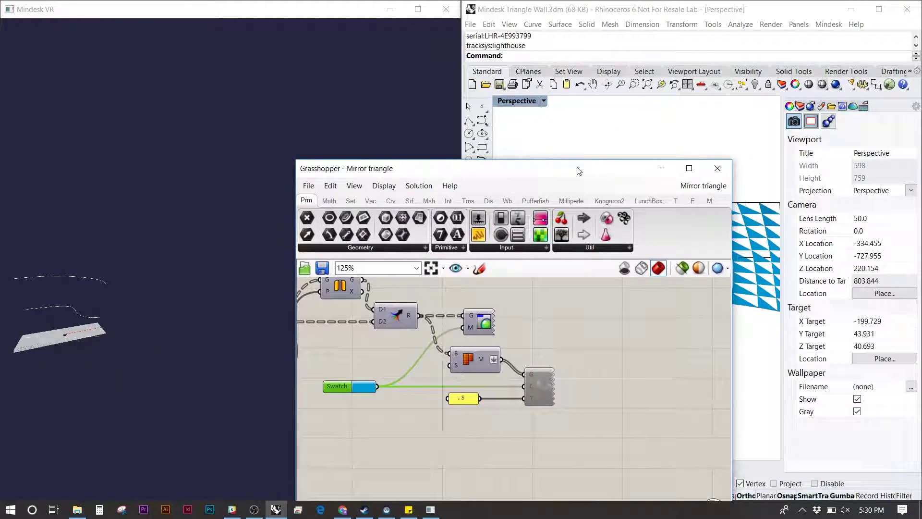
click(630, 140)
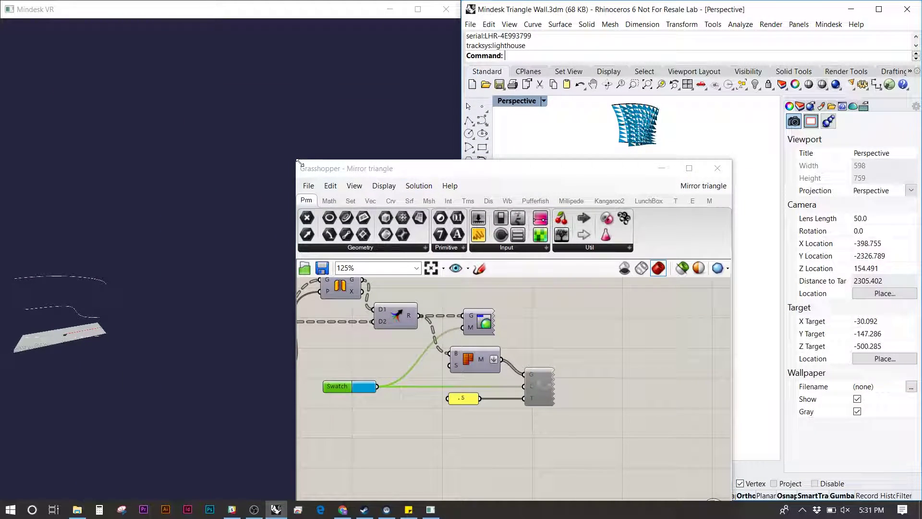
drag(300, 164, 169, 217)
drag(428, 230, 620, 189)
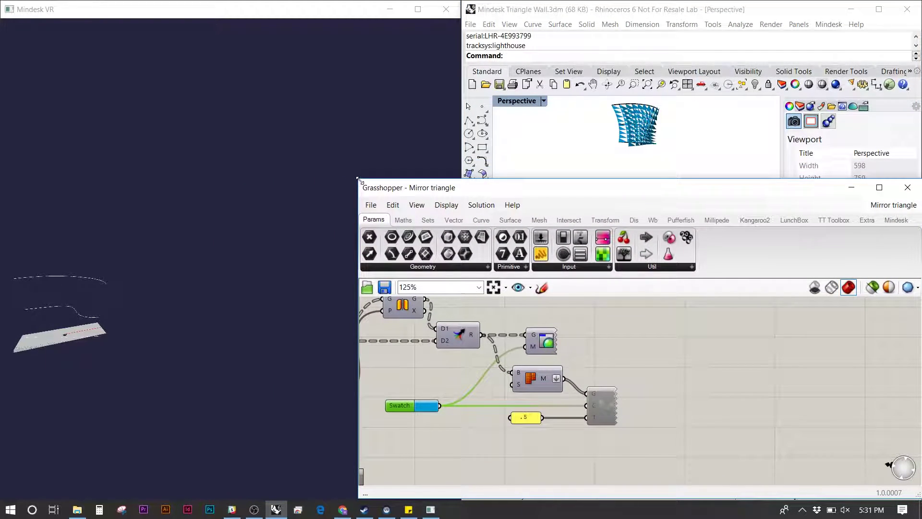
Shrink Grasshopper into the lower right and pan its canvas to show the Swatch and Mindesk components
drag(360, 180, 459, 205)
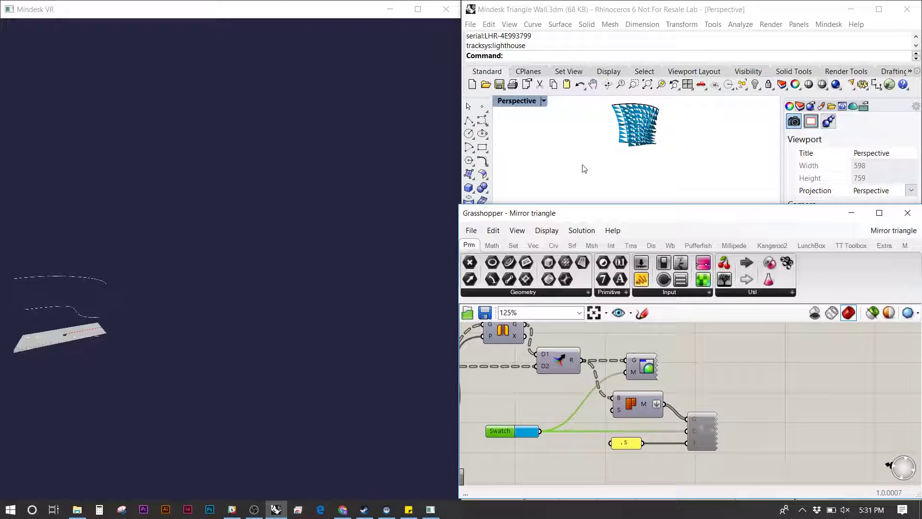
right_drag(584, 168, 666, 148)
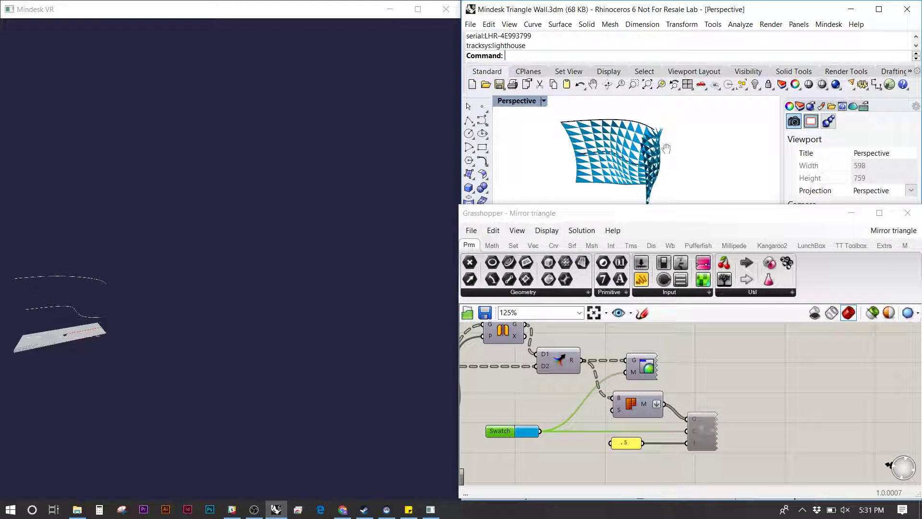
click(304, 234)
click(604, 409)
scroll(710, 386, down, 4)
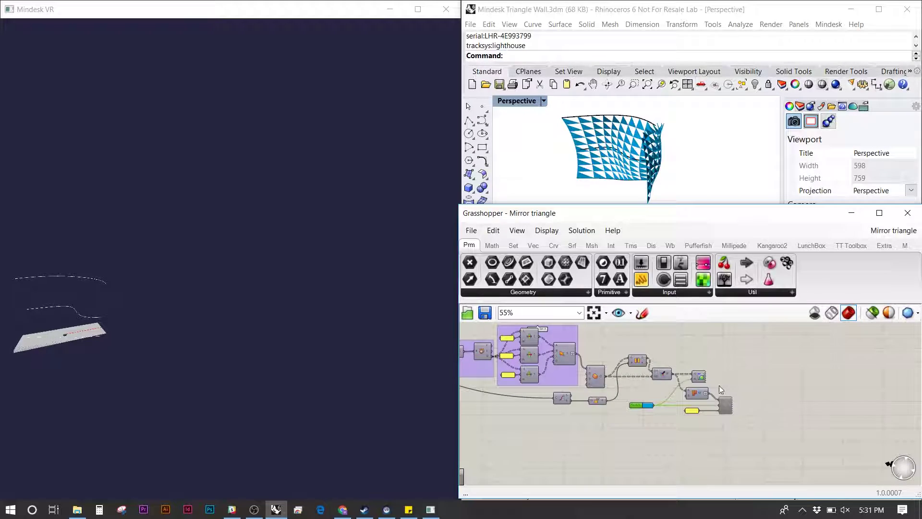
scroll(610, 388, up, 5)
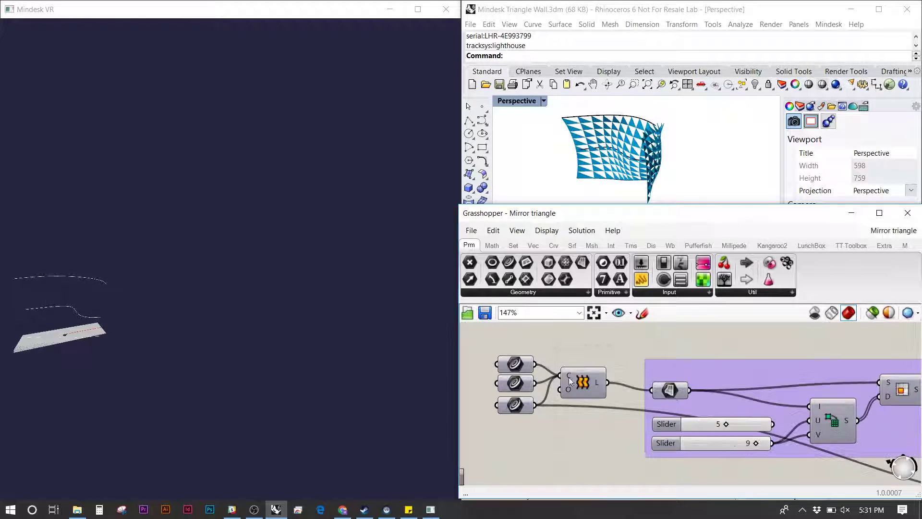
right_drag(746, 413, 588, 403)
scroll(729, 397, down, 1)
mouse_move(729, 397)
right_down()
mouse_move(663, 384)
mouse_move(614, 336)
mouse_move(653, 396)
mouse_move(621, 365)
mouse_move(712, 400)
right_up()
Turn on Enabled for the Mindesk component so the triangulated wall streams into VR
right_click(702, 391)
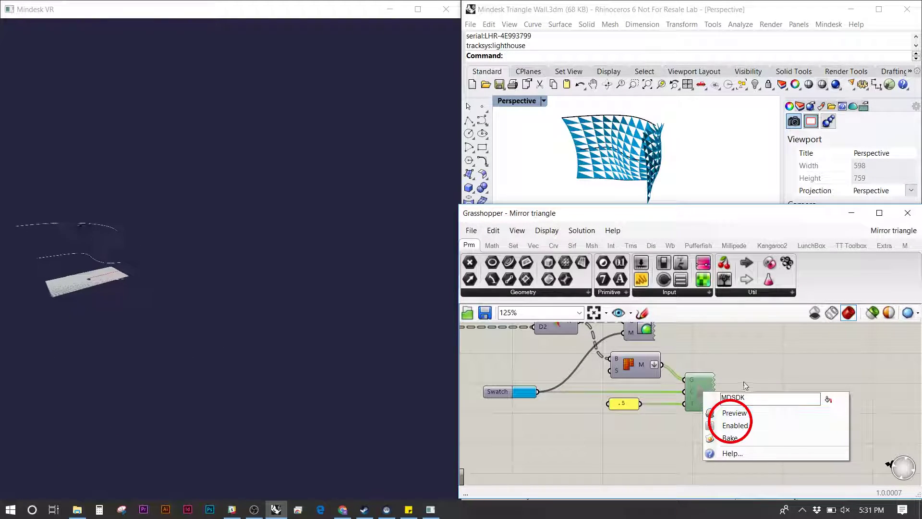
click(740, 425)
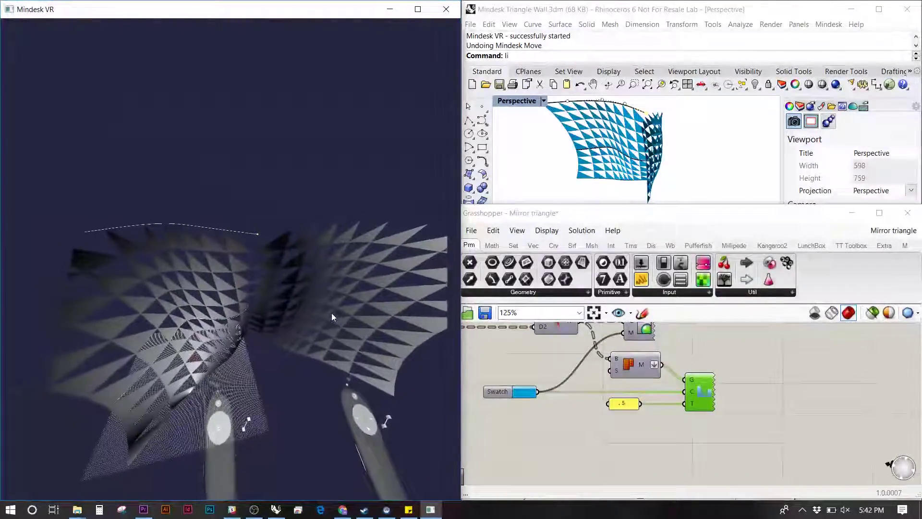
key(F11)
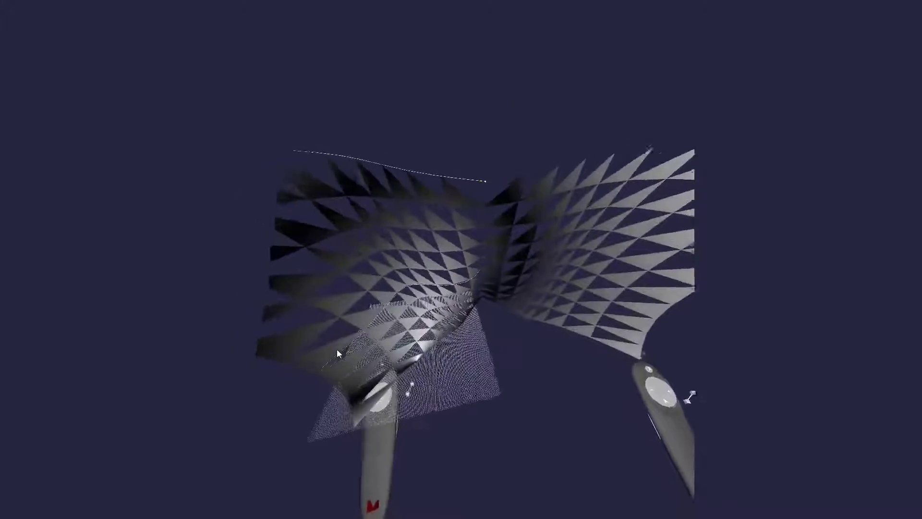
key(F11)
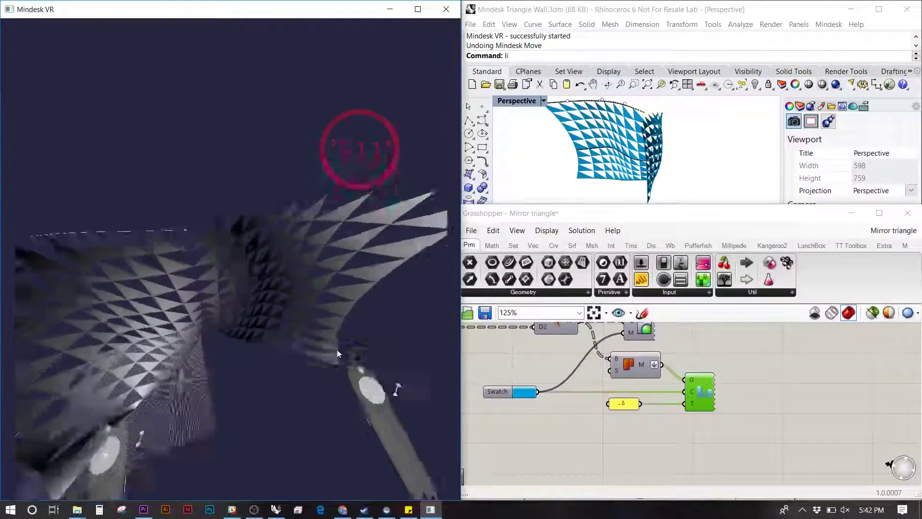